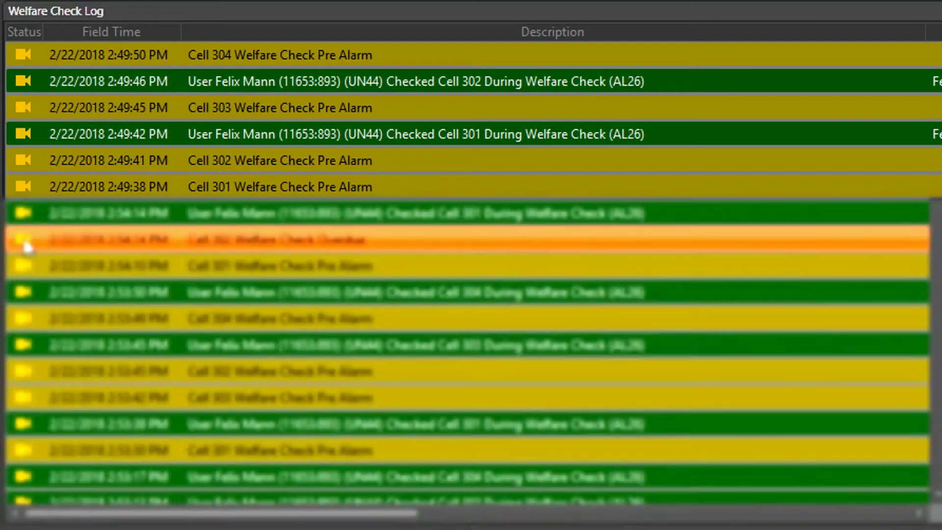
# Show the archived camera footage for the Cell 302 Welfare Check Overdue event
pyautogui.rightClick(25, 239)
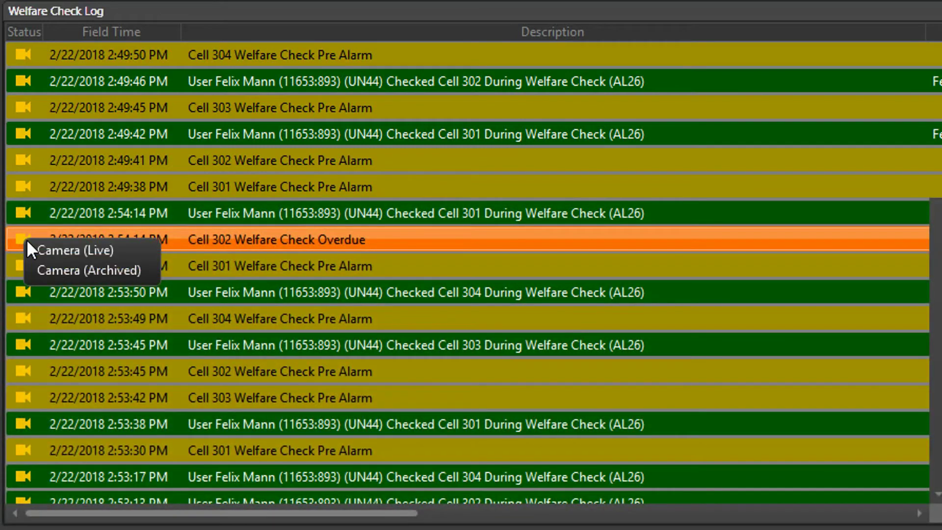
pyautogui.click(151, 273)
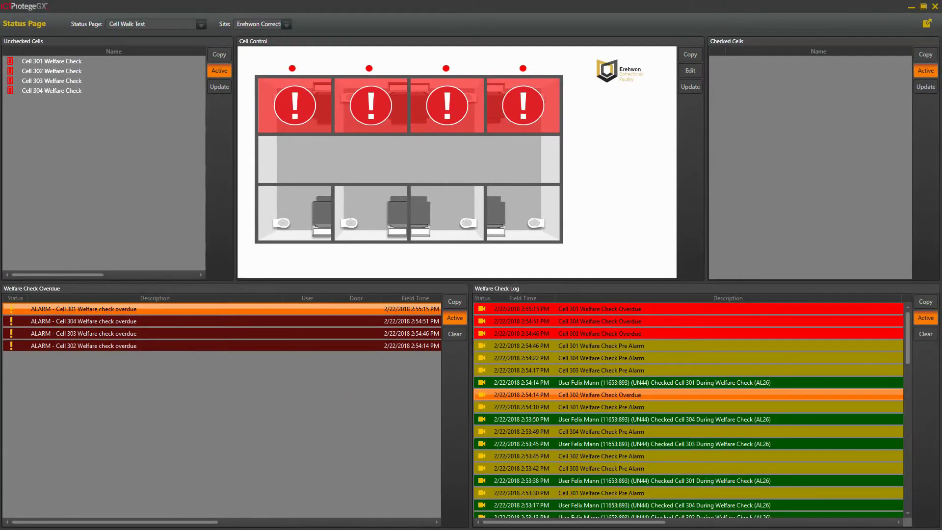
# Acknowledge the Cell 301 overdue welfare-check alarm with the comment 'Missed check'
pyautogui.rightClick(176, 309)
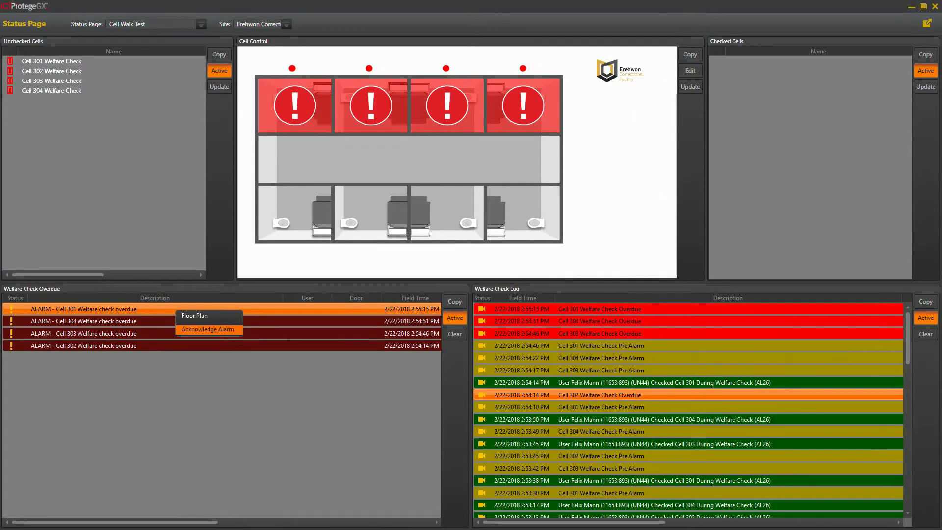
pyautogui.click(207, 329)
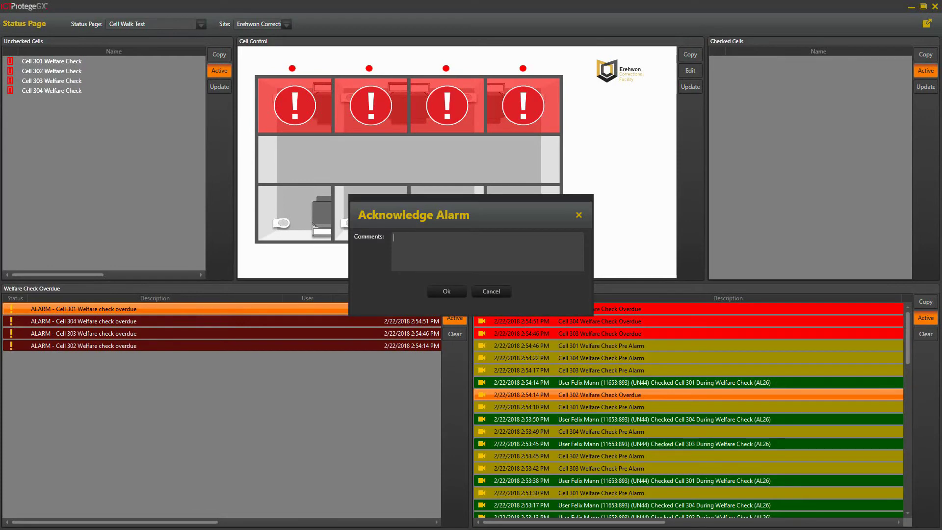
pyautogui.write('Missed check')
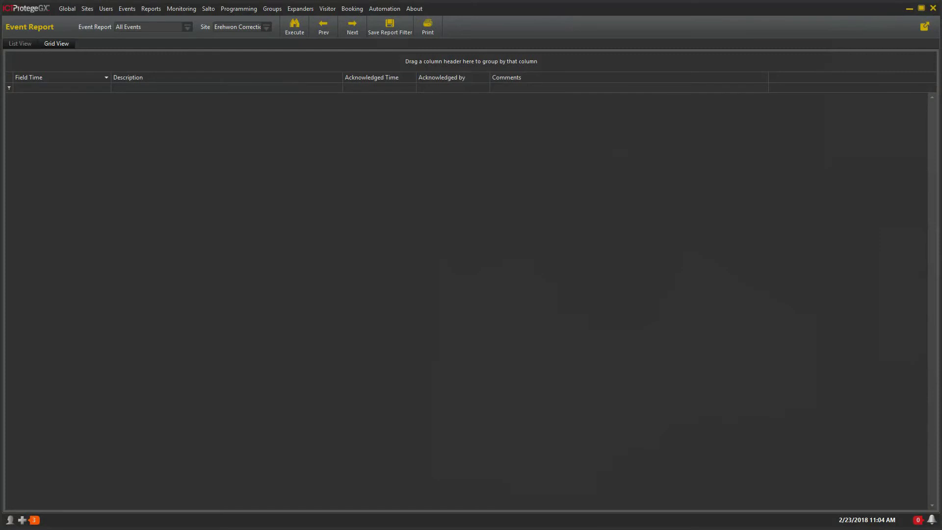
# Run the All Events report with the period set to Today (since midnight)
pyautogui.click(294, 26)
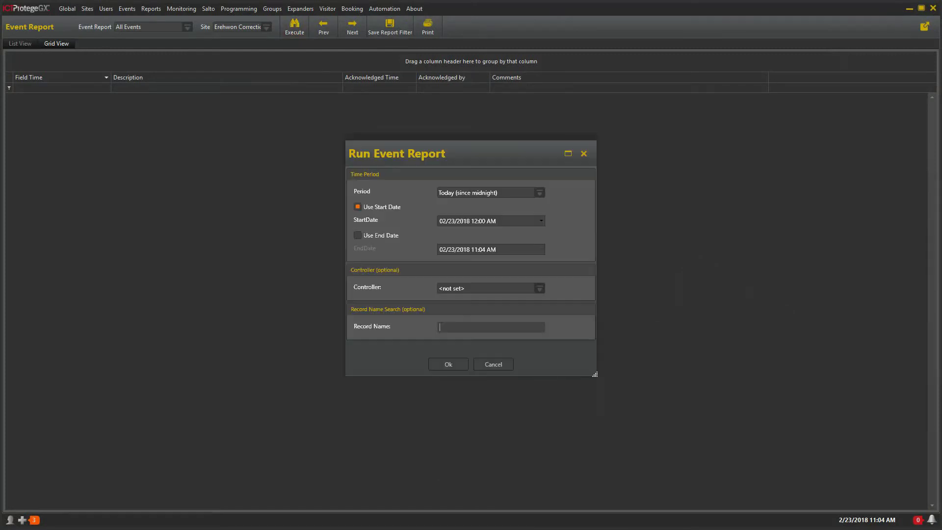
pyautogui.click(539, 193)
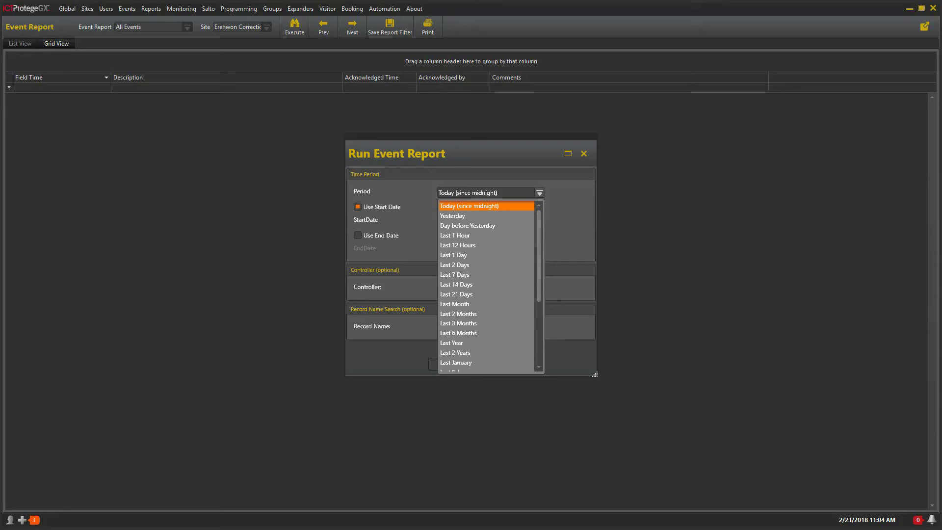
pyautogui.click(469, 206)
pyautogui.click(448, 364)
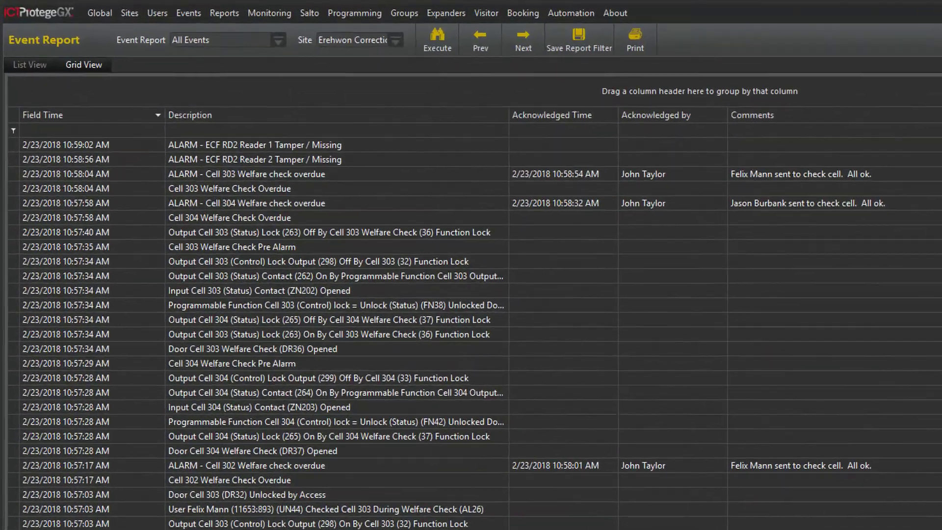
# Try name filters on Description and Acknowledged by, then filter descriptions by 'alarm'
pyautogui.click(226, 87)
pyautogui.write('F')
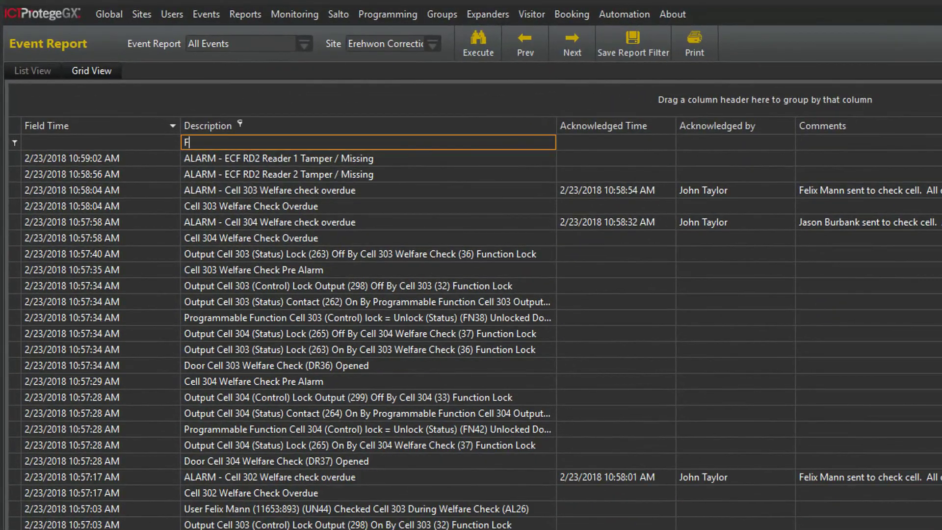
pyautogui.write('elix')
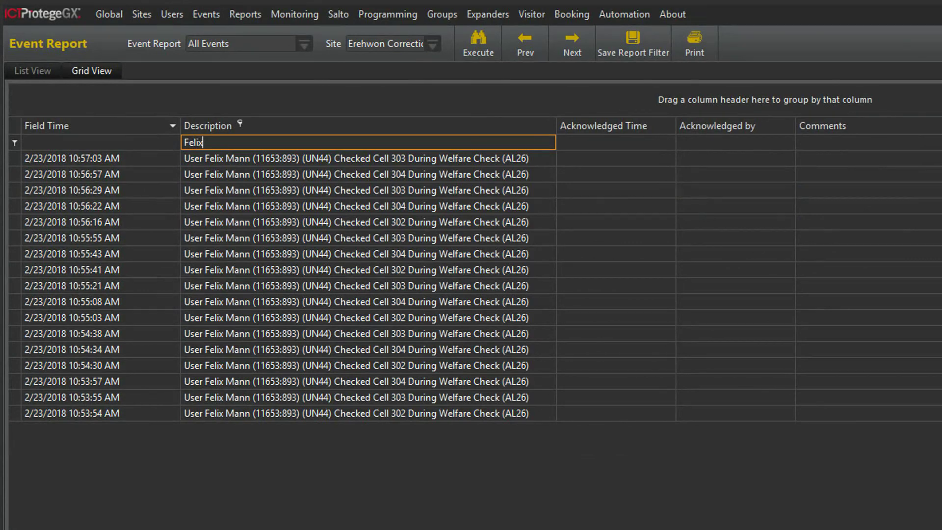
pyautogui.press('BackSpace')
pyautogui.press('BackSpace')
pyautogui.press('BackSpace')
pyautogui.press('BackSpace')
pyautogui.press('BackSpace')
pyautogui.press('Tab')
pyautogui.press('Tab')
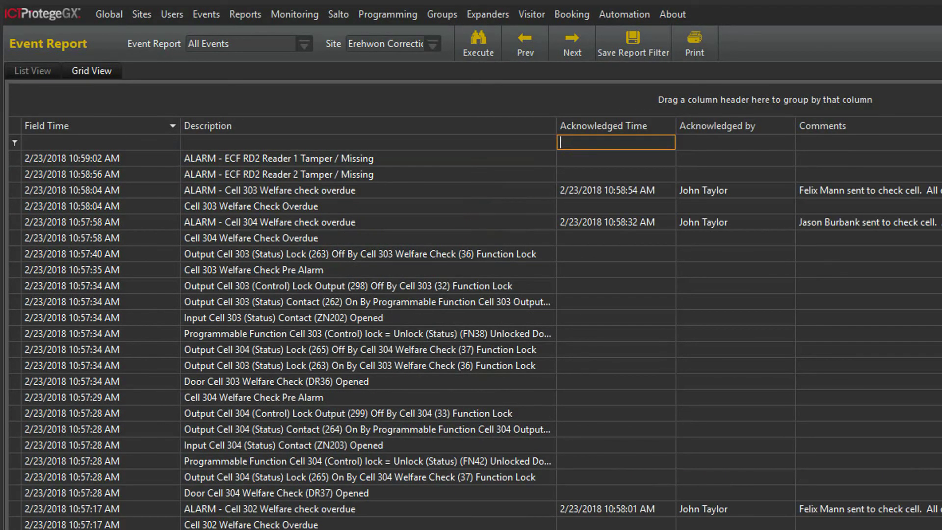
pyautogui.write('John')
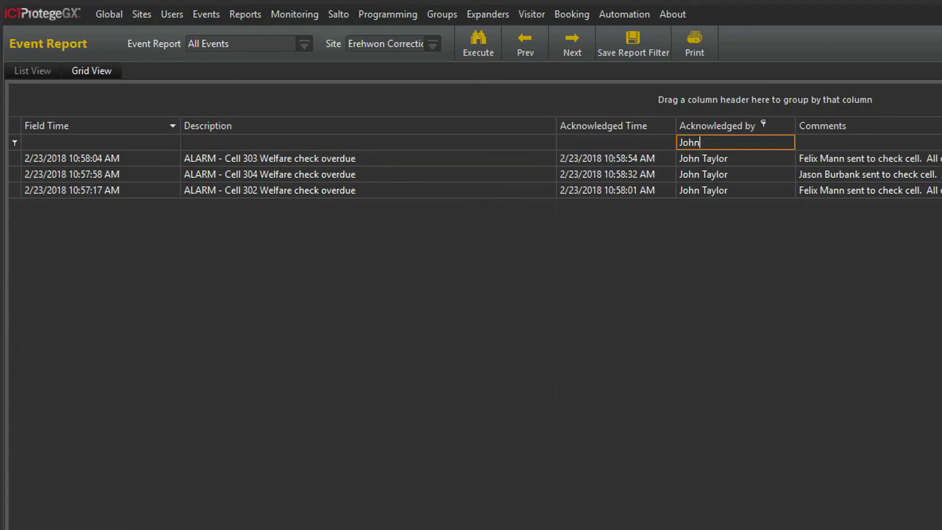
pyautogui.press('BackSpace')
pyautogui.press('BackSpace')
pyautogui.press('BackSpace')
pyautogui.press('BackSpace')
pyautogui.click(368, 142)
pyautogui.write('alarm')
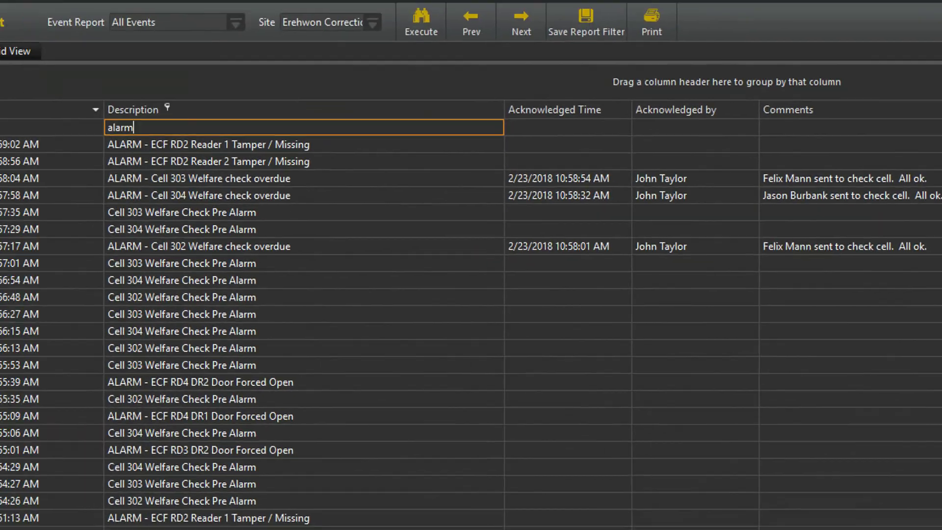
# Preview the event report for printing and review its export and e-mail formats
pyautogui.hotkey('ctrl', 'p')
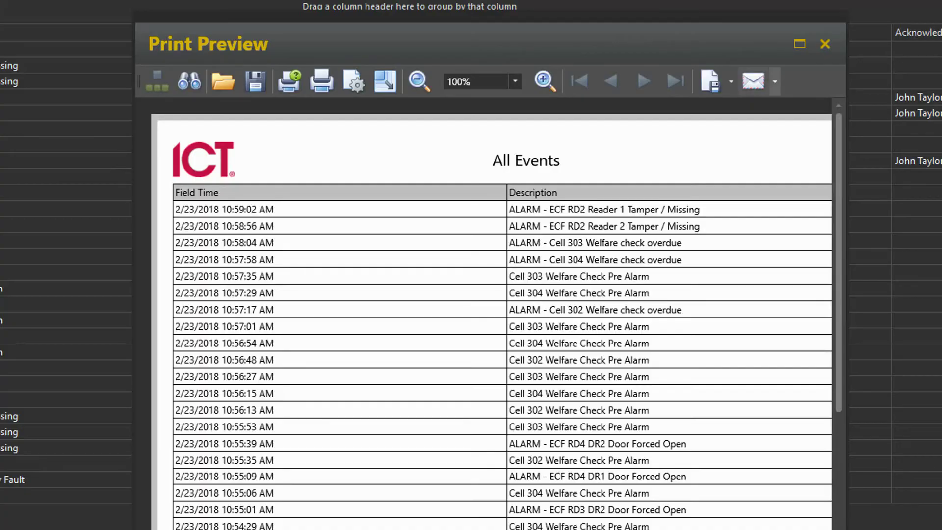
pyautogui.click(731, 81)
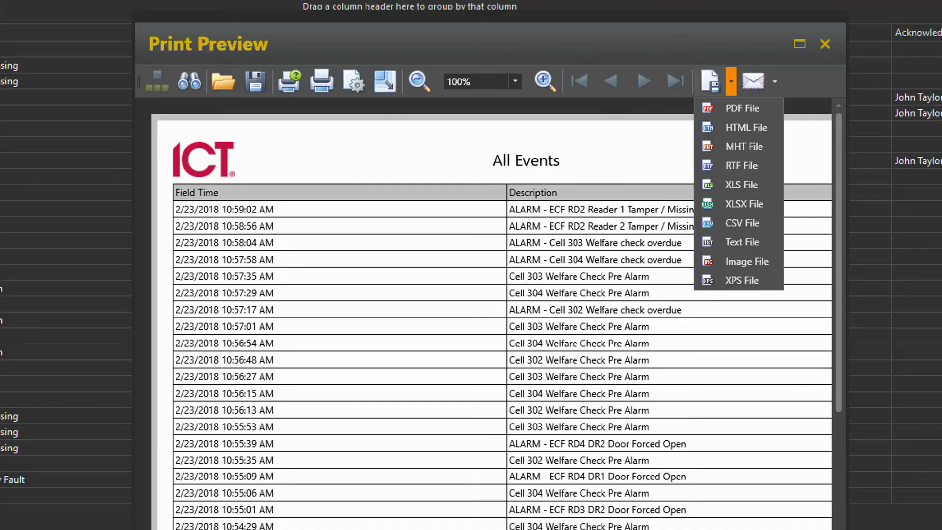
pyautogui.click(775, 82)
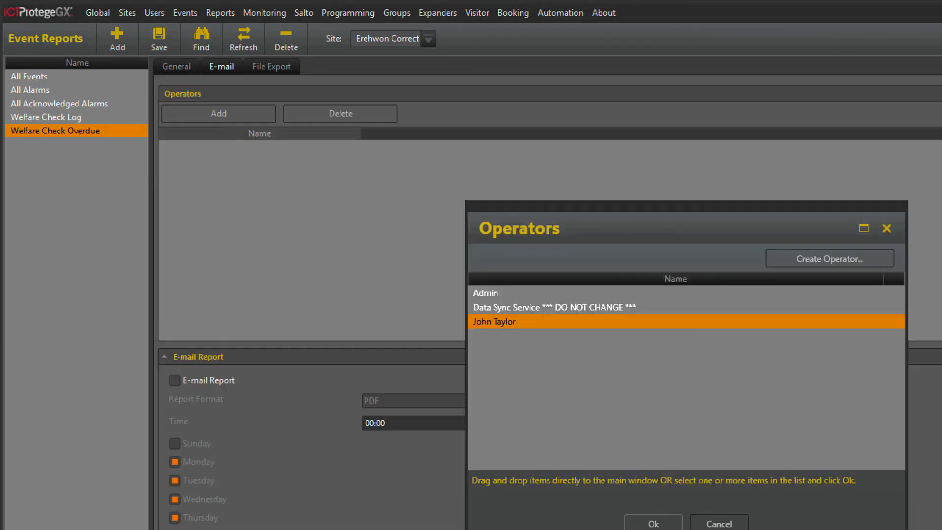
# Switch on scheduled PDF e-mailing of the Welfare Check Overdue report
pyautogui.click(655, 523)
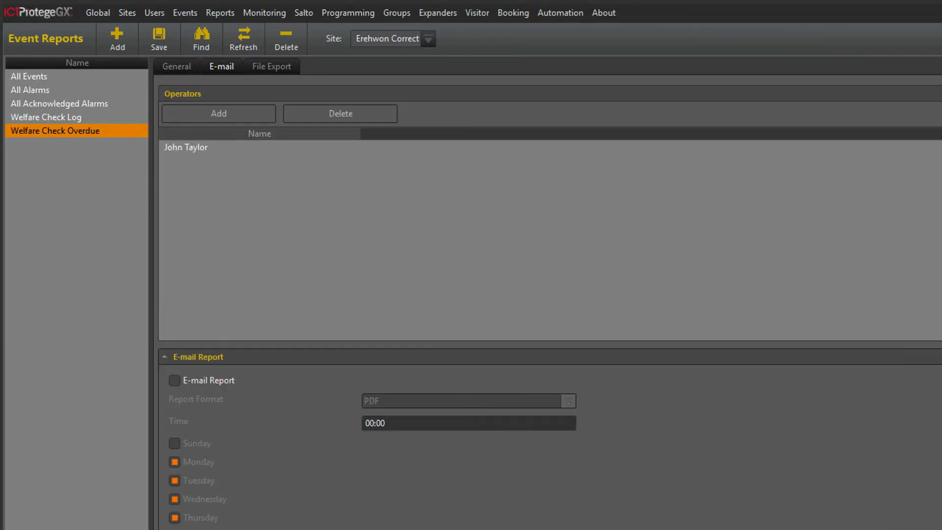
pyautogui.click(174, 381)
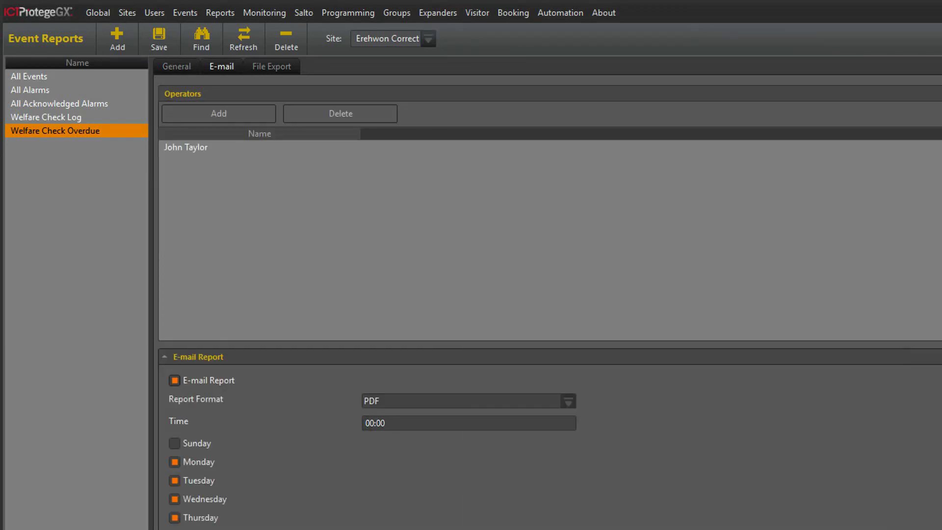